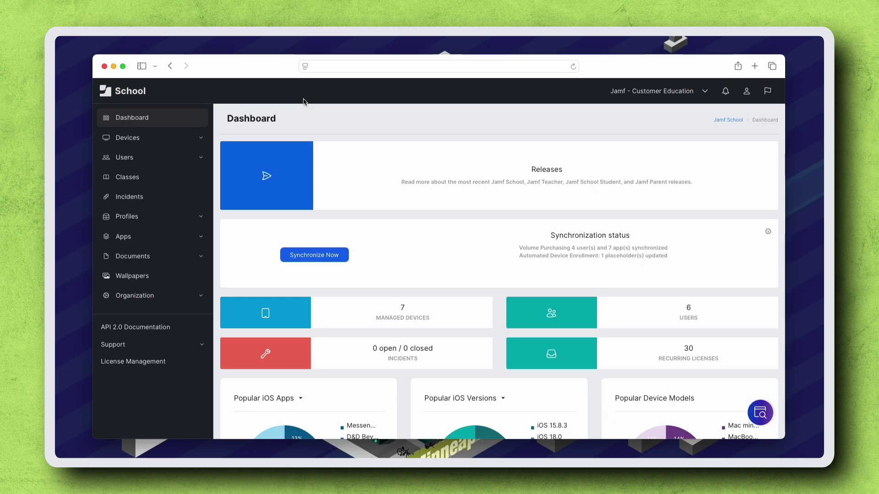
Step: Go to the Profiles overview from the Jamf School sidebar
click(167, 217)
click(159, 236)
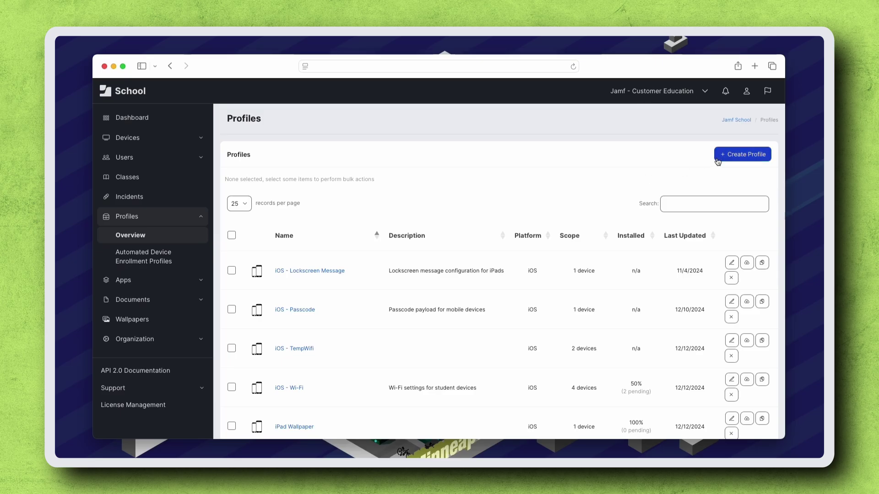
Step: Create an iOS Device Enrollment profile named 'iOS Safelist' with no time filter
click(718, 160)
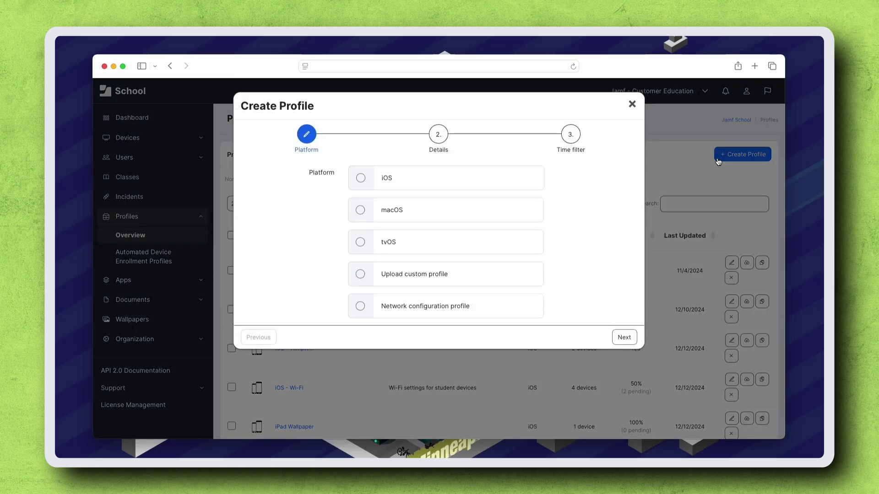
click(498, 179)
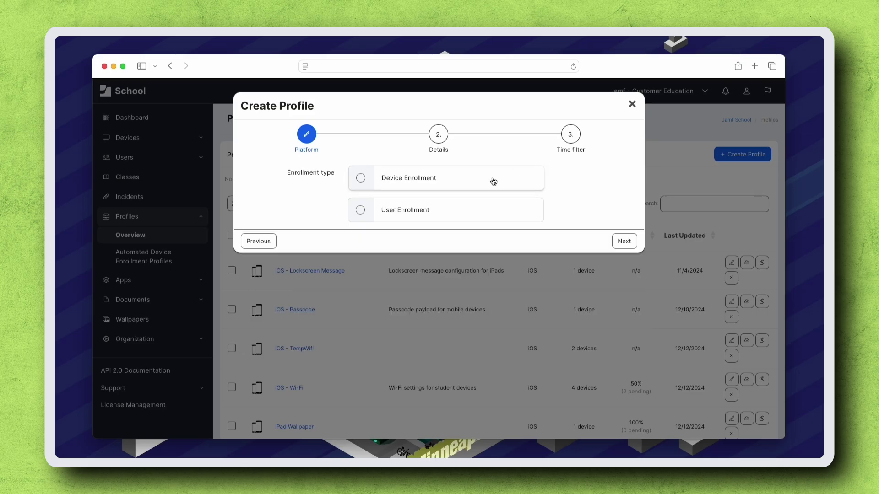
click(493, 182)
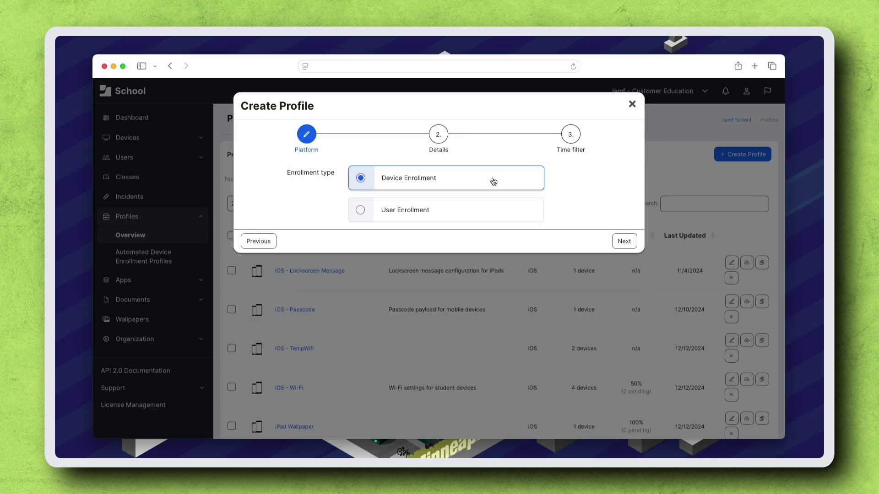
click(621, 240)
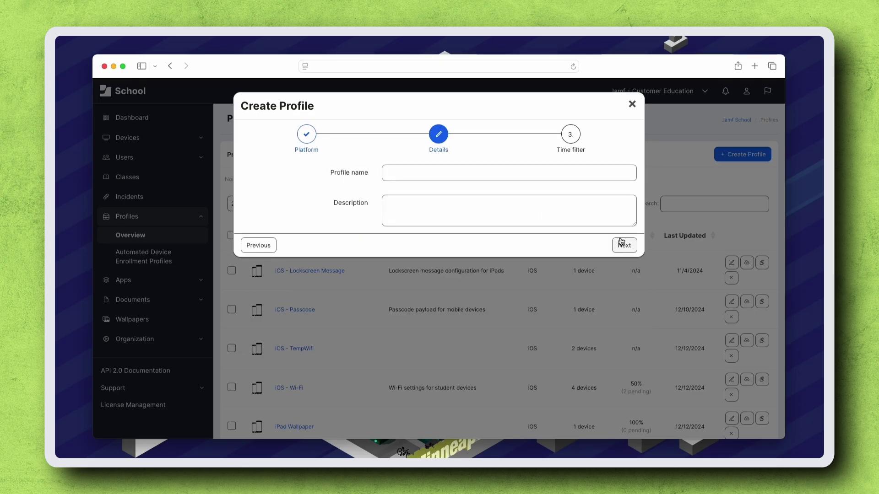
click(584, 177)
text(iO)
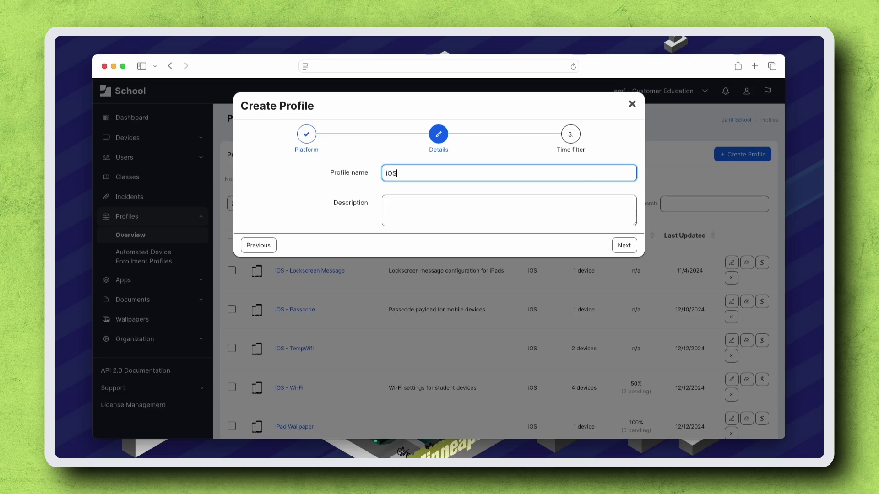
text(Safelist)
click(622, 245)
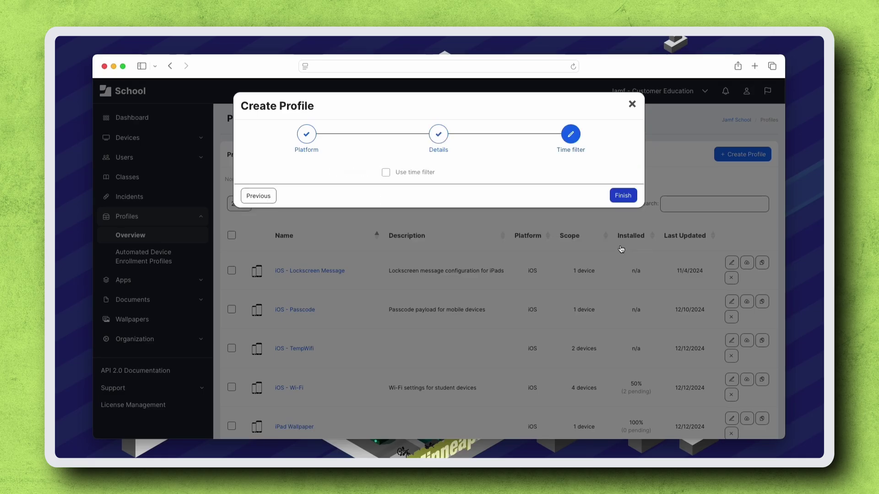
click(621, 202)
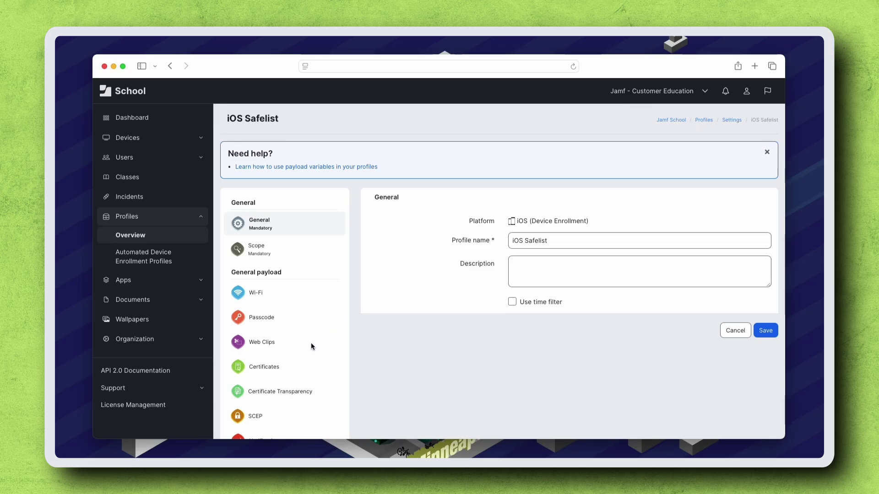
scroll(311, 346, down, 10)
scroll(311, 345, down, 5)
scroll(311, 346, down, 2)
scroll(311, 345, down, 3)
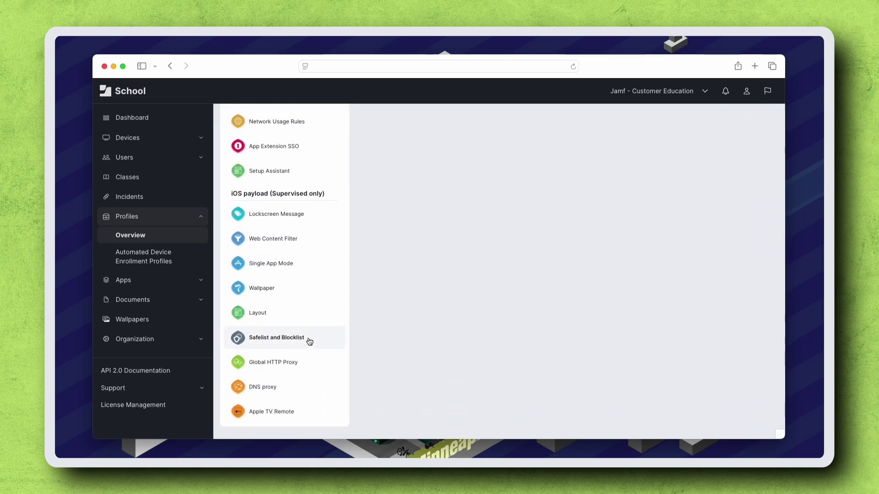
Step: Add the Safelist and Blocklist payload to the iOS Safelist profile and start configuring it
click(309, 341)
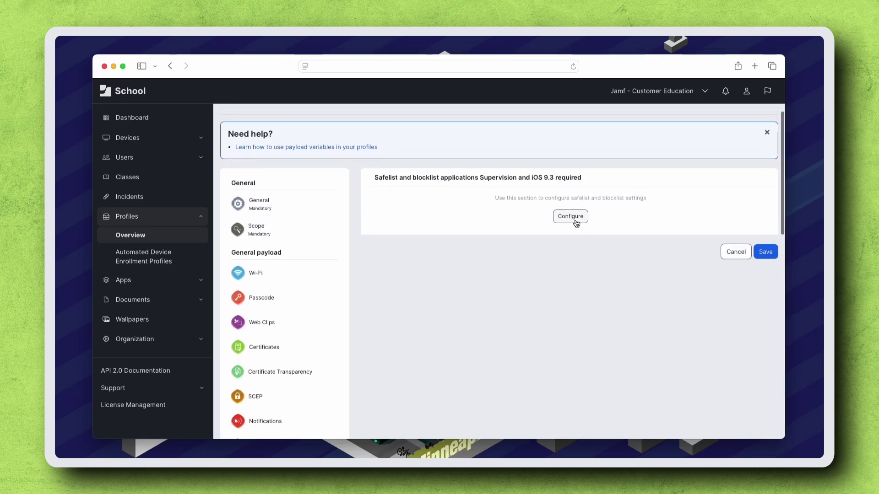
click(573, 218)
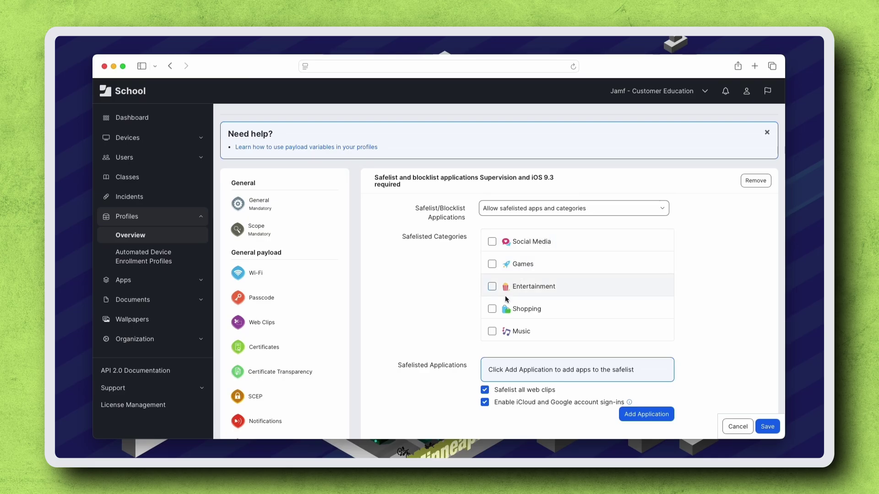
Step: Check Music under Safelisted Categories
click(493, 332)
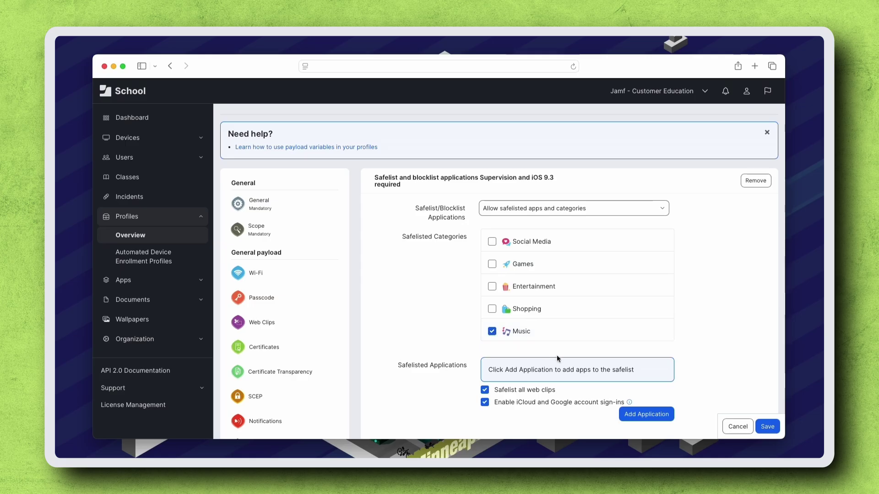
Step: Add Books, Calculator, Evernote - Notes Organizer and Jamf School Student as safelisted applications
click(626, 415)
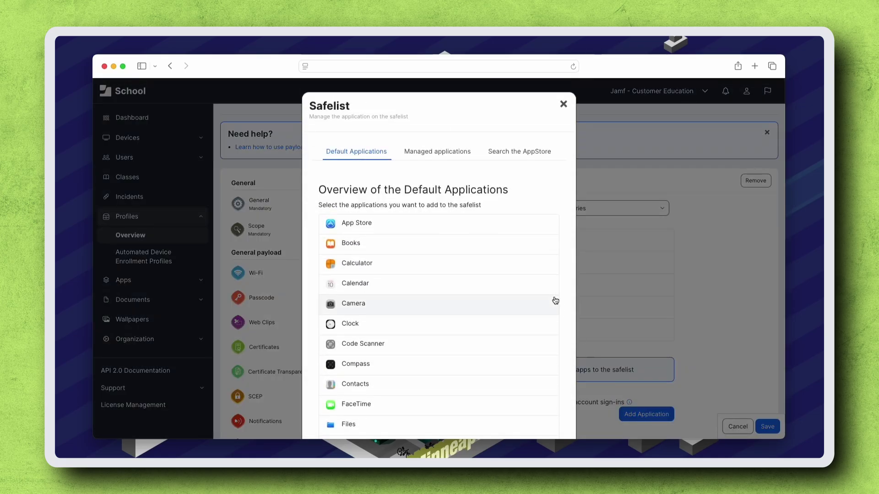
click(504, 247)
click(505, 267)
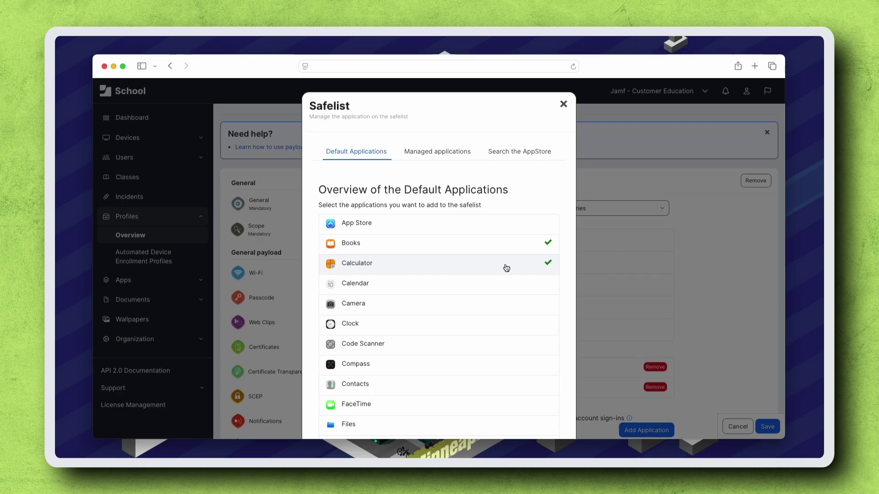
click(450, 166)
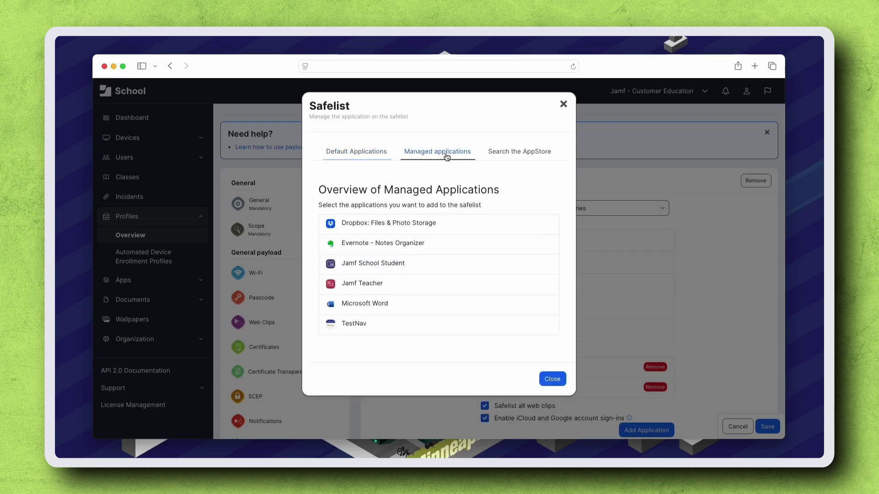
click(463, 245)
click(463, 271)
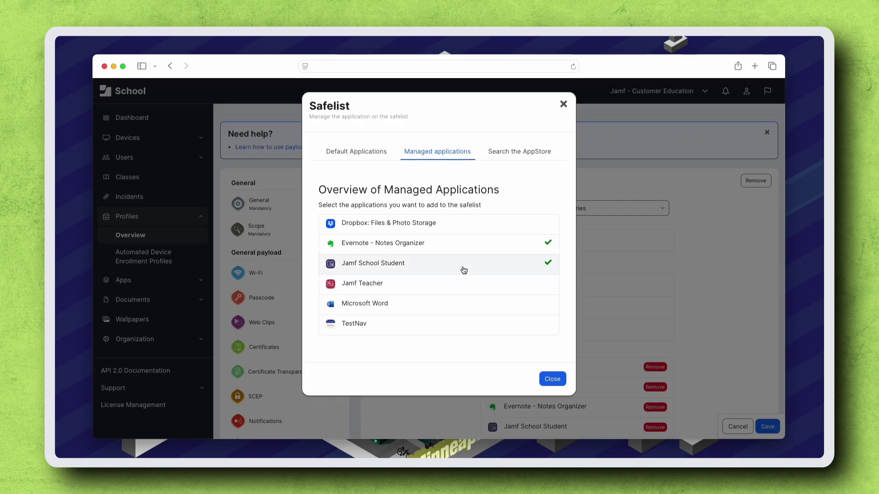
click(512, 157)
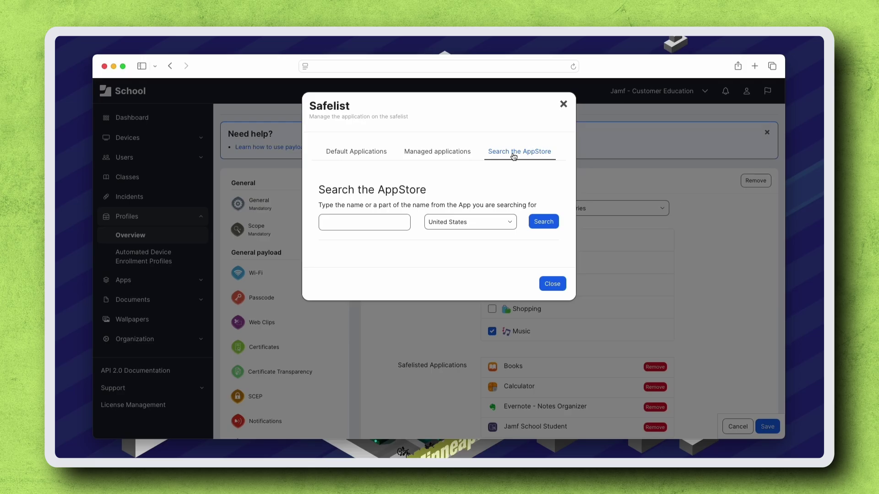
click(552, 284)
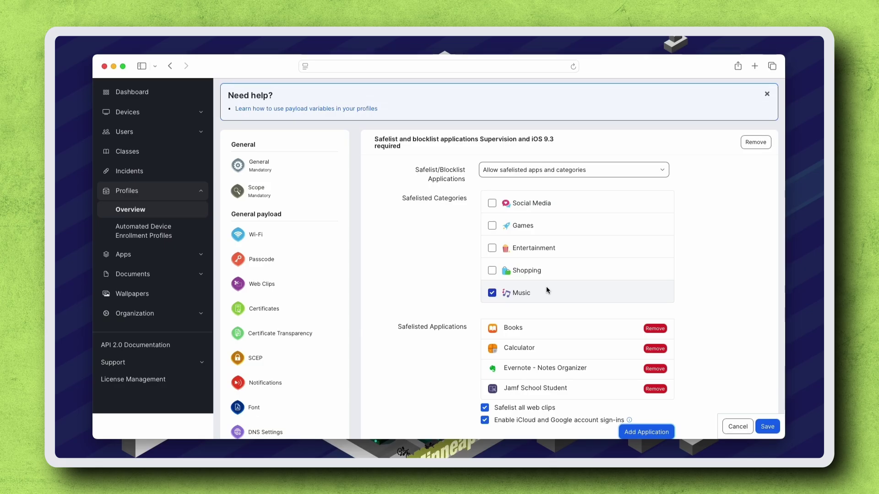
Step: Try the blocklist mode with Music, revert to allowing safelisted apps, and save the profile
click(554, 170)
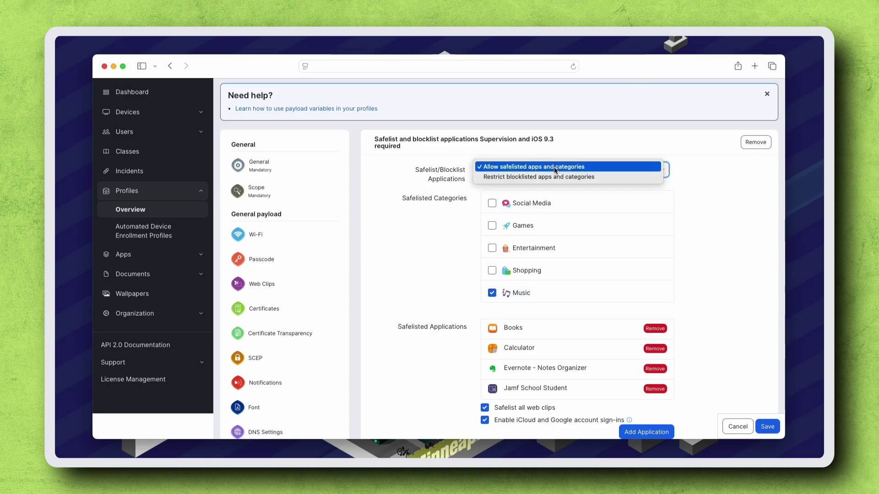
click(554, 178)
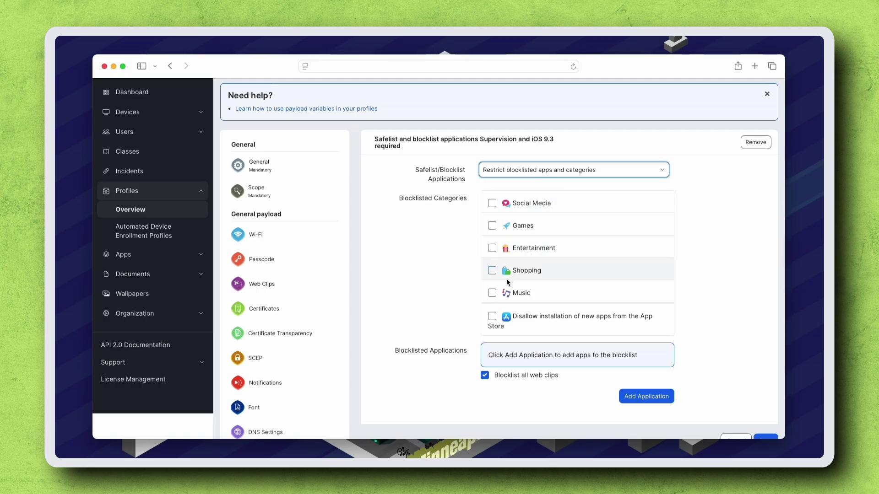
click(492, 295)
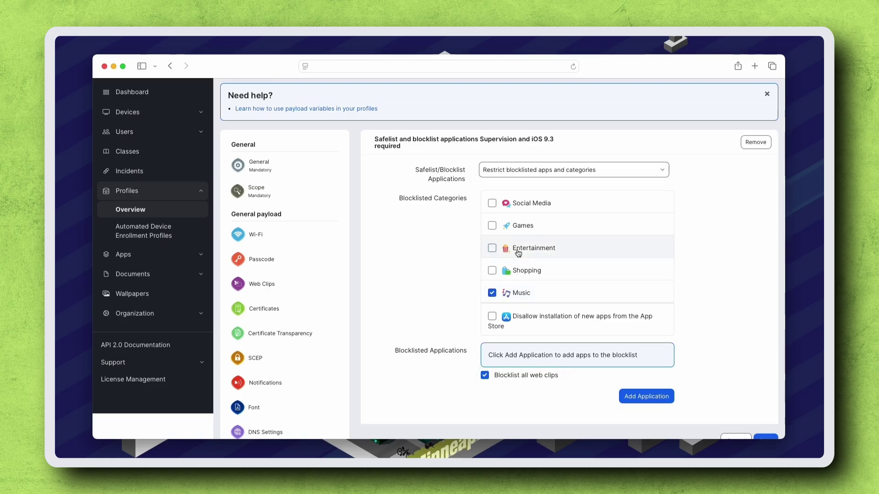
click(521, 171)
click(521, 159)
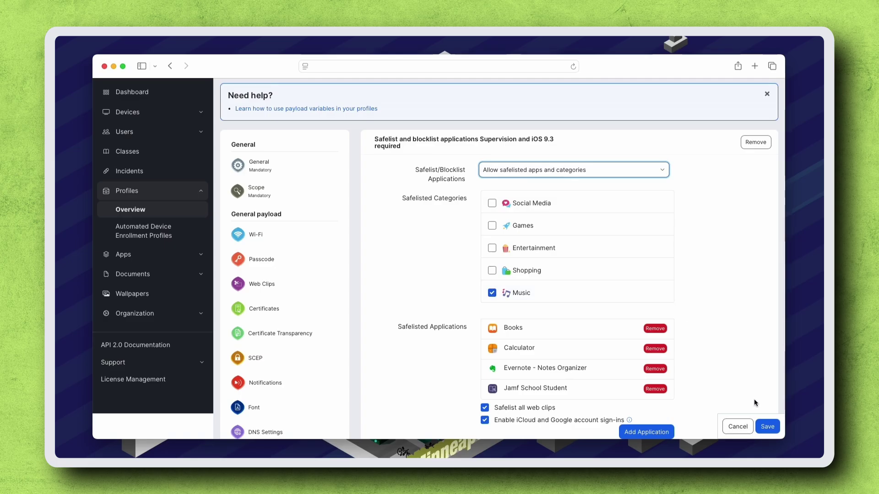
click(765, 426)
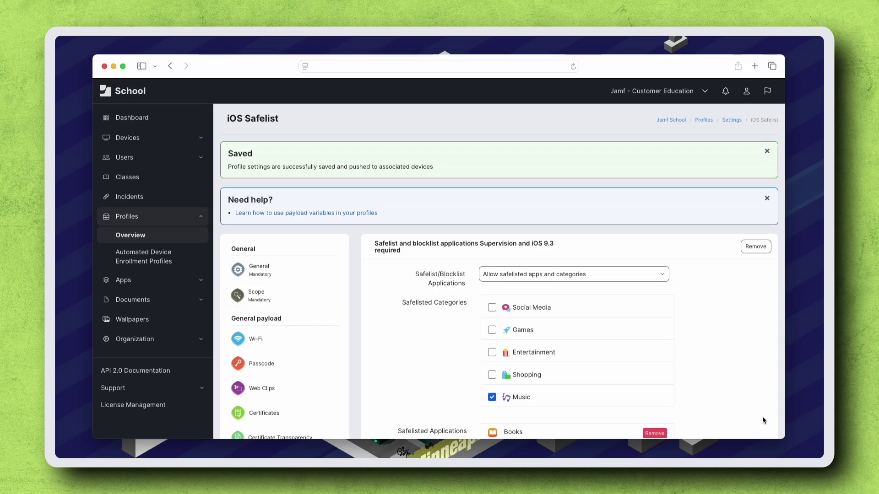
Step: Create a macOS Device Enrollment profile named 'macOS Blocklist' with no time filter
click(179, 239)
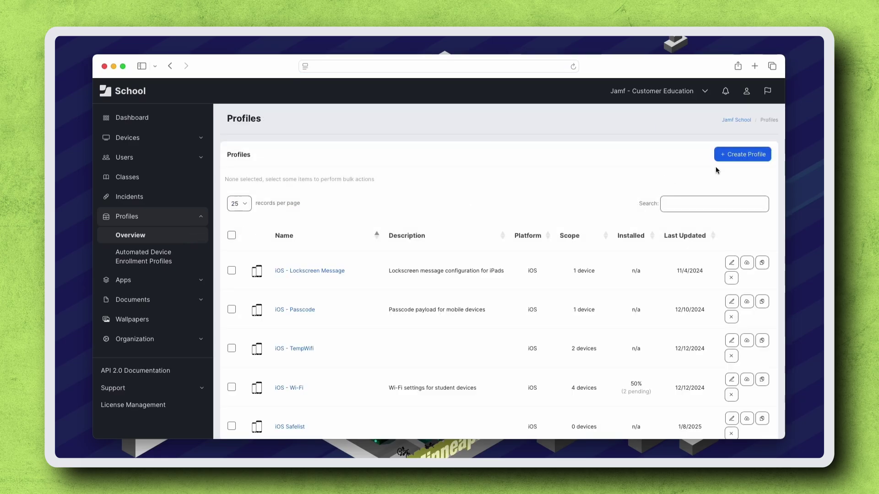
click(734, 163)
click(526, 208)
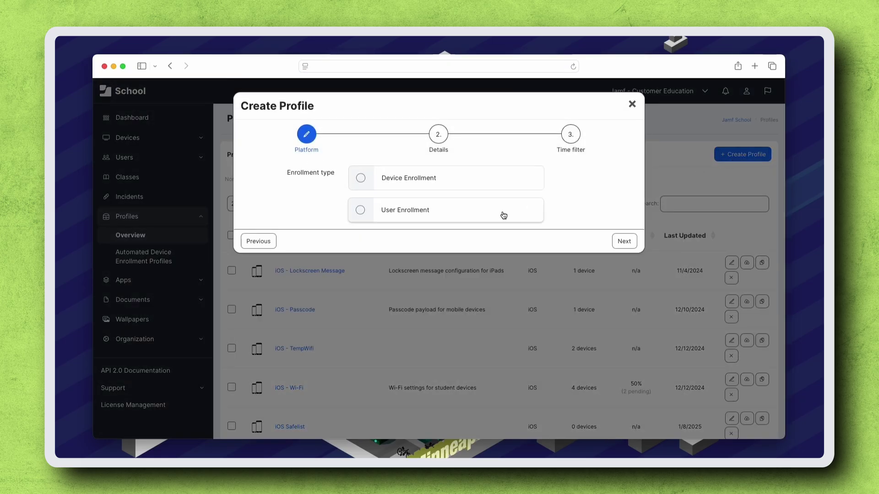
click(502, 182)
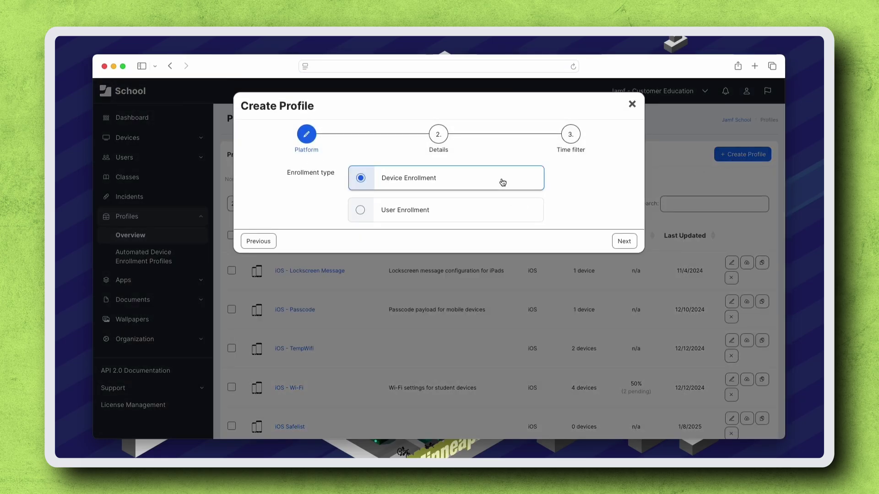
click(618, 241)
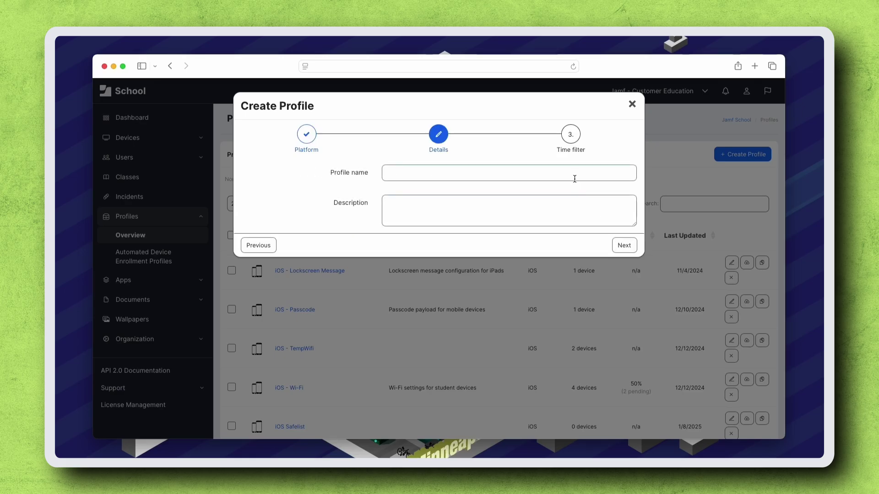
click(574, 176)
text(macOS Blocklist)
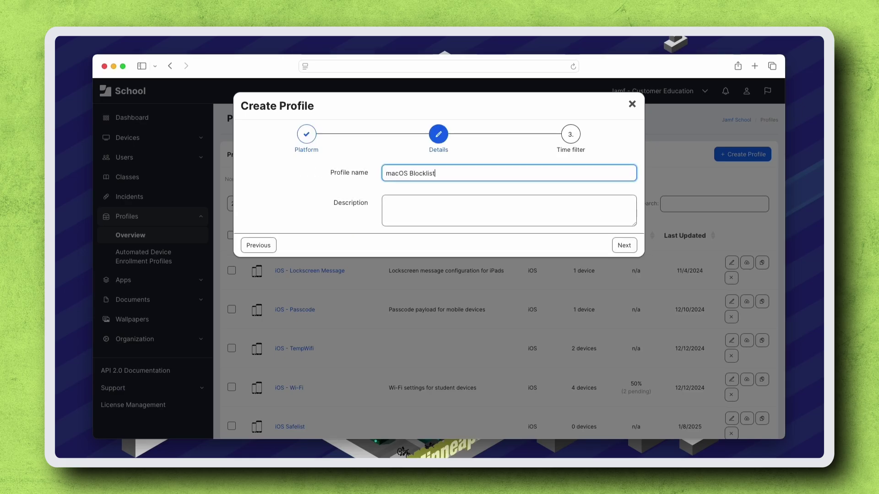
click(631, 248)
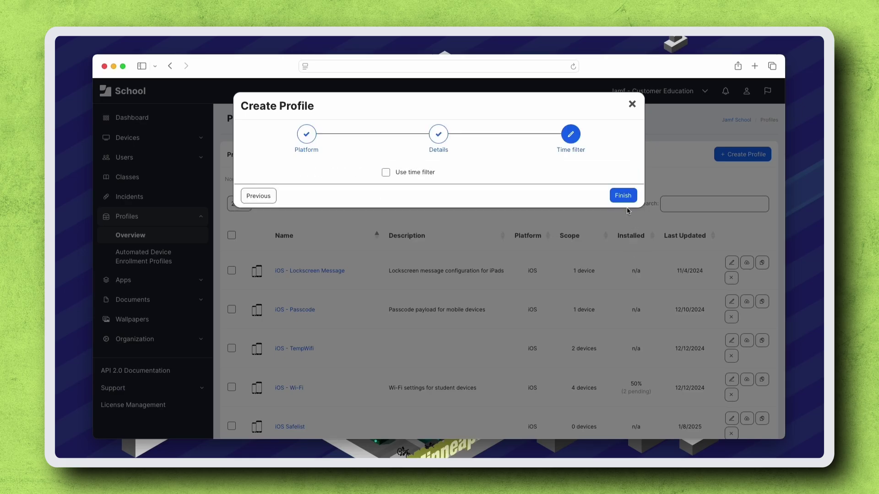
click(622, 197)
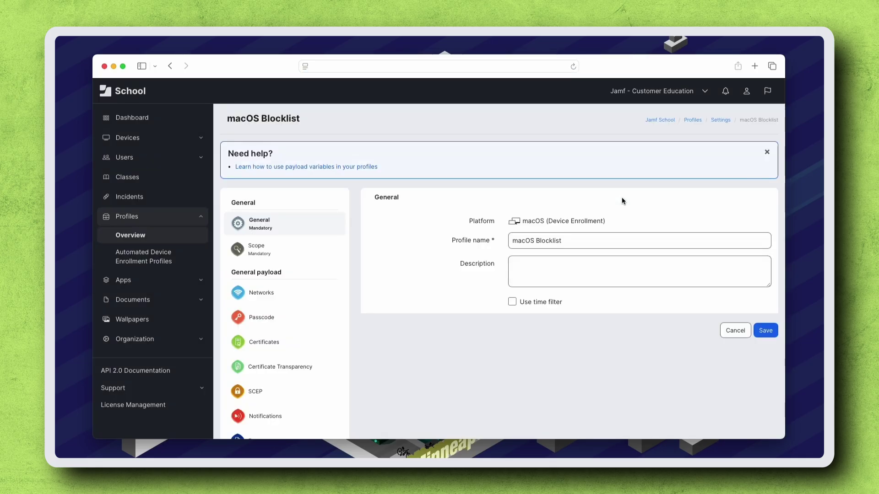
scroll(322, 369, down, 3)
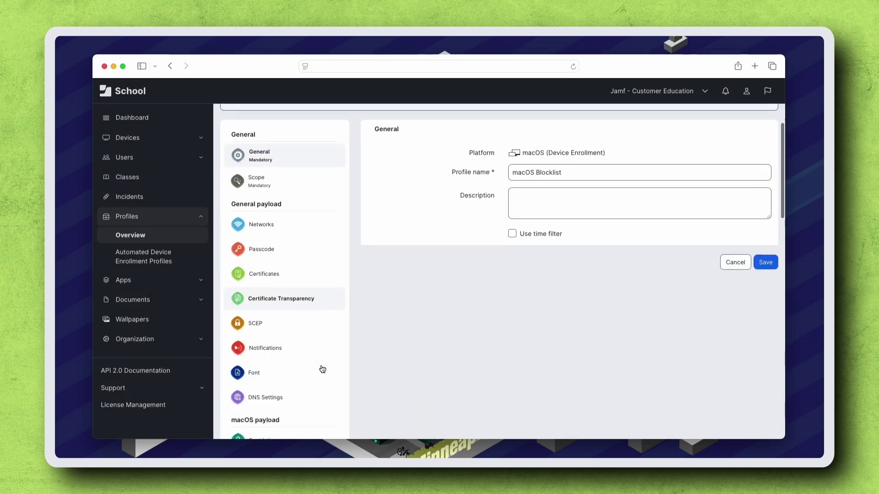
scroll(322, 368, down, 10)
scroll(323, 369, down, 5)
scroll(322, 369, down, 5)
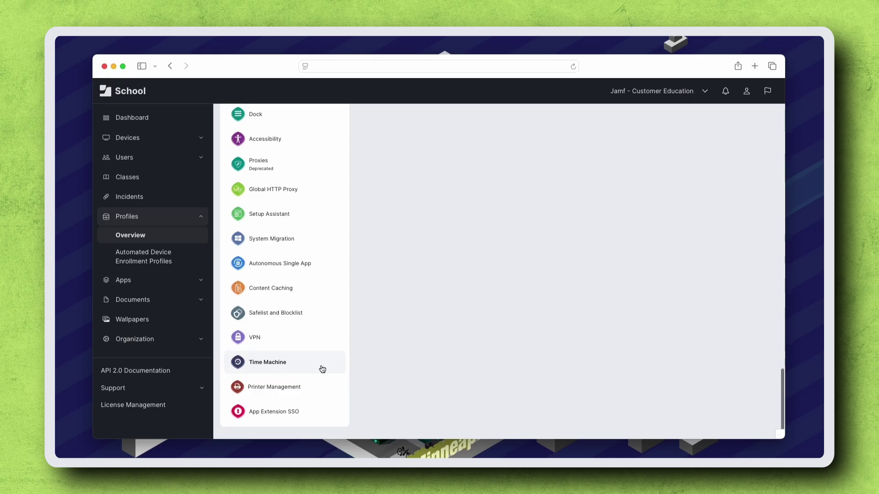
Step: Add the Safelist and Blocklist Applications payload to the macOS Blocklist profile and expand it
click(315, 311)
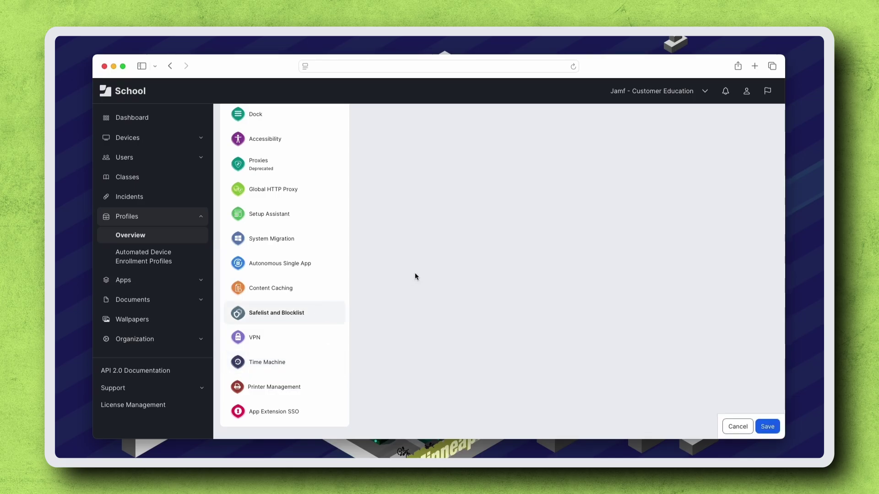
click(565, 235)
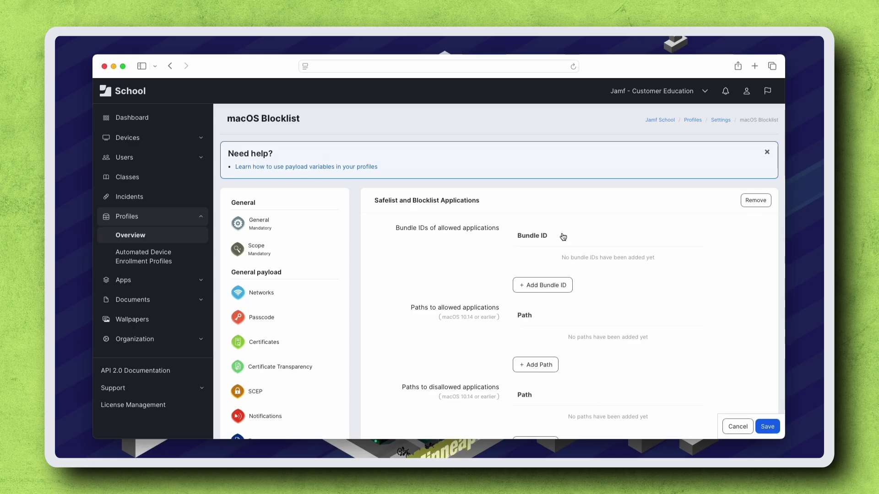
scroll(564, 237, down, 1)
scroll(563, 237, down, 1)
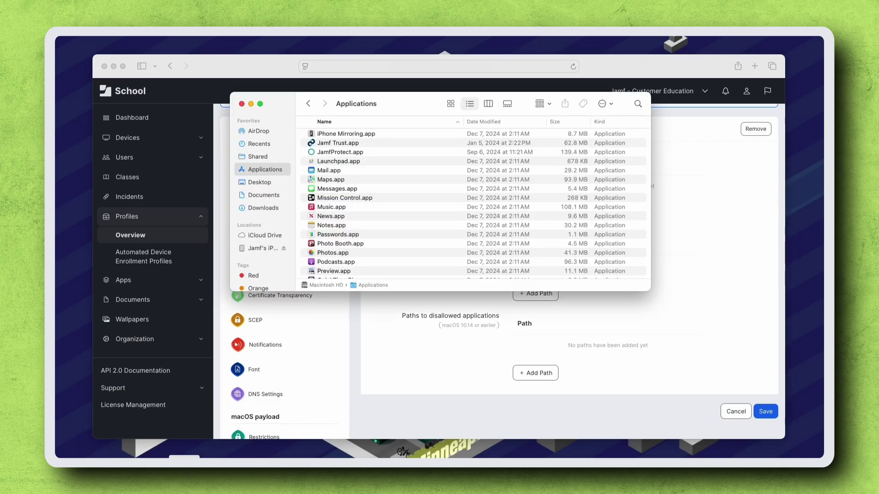
Step: Copy Messages.app's pathname from Finder's Applications folder and return to Safari
right_click(336, 190)
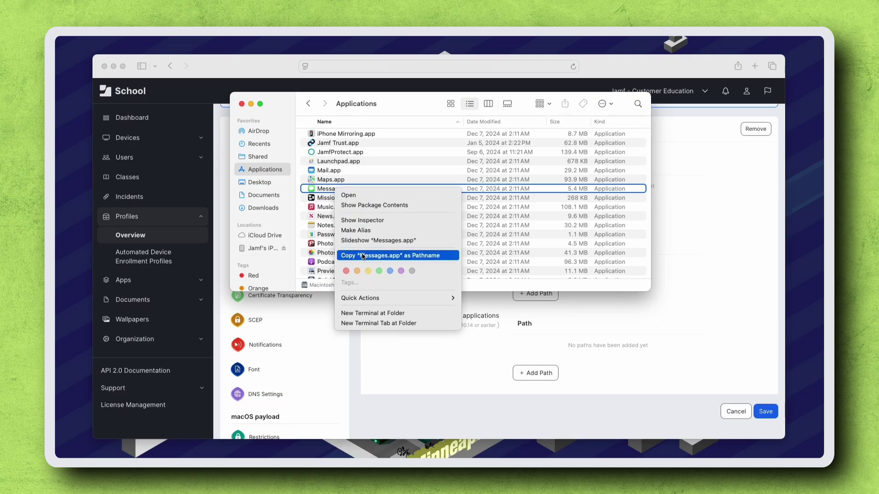
click(362, 256)
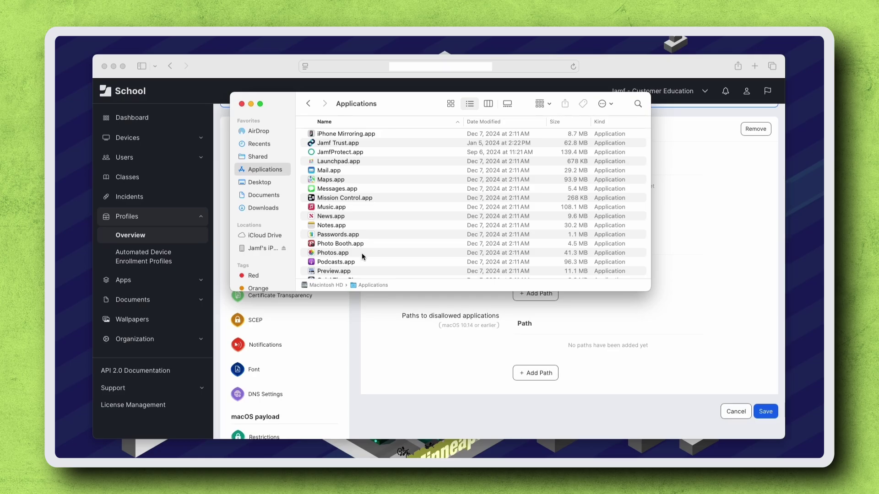
click(419, 338)
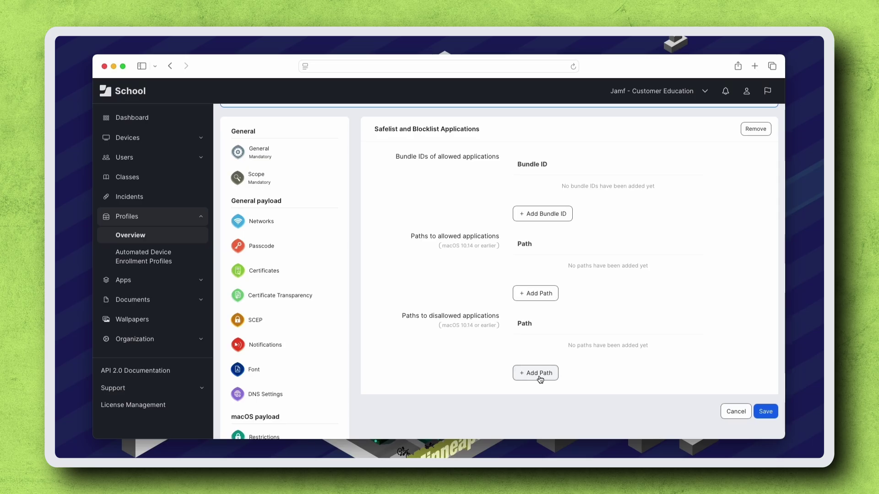
Step: Add /System/Applications/Messages.app as a disallowed application path and save the profile
click(535, 373)
text(/System/Applications/Messages.app)
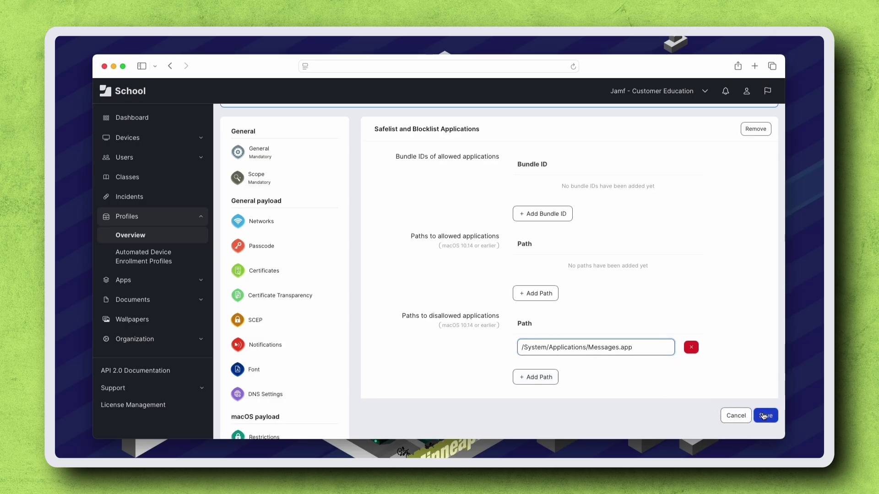
click(763, 415)
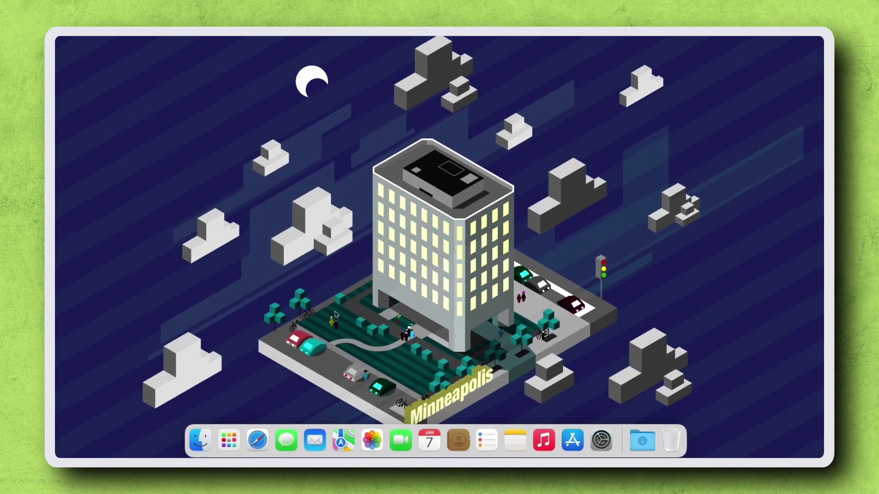
Step: Verify the blocklist by attempting to launch Messages and acknowledging the can't-be-opened notice
click(287, 441)
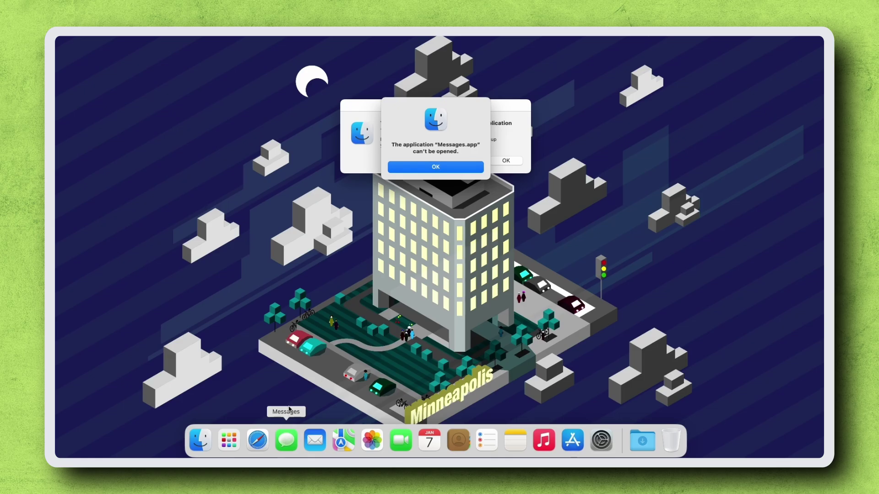
click(411, 169)
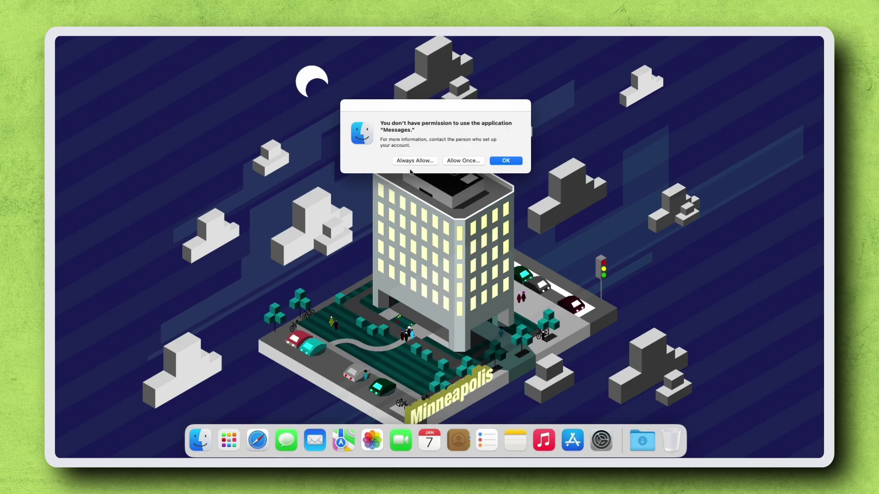